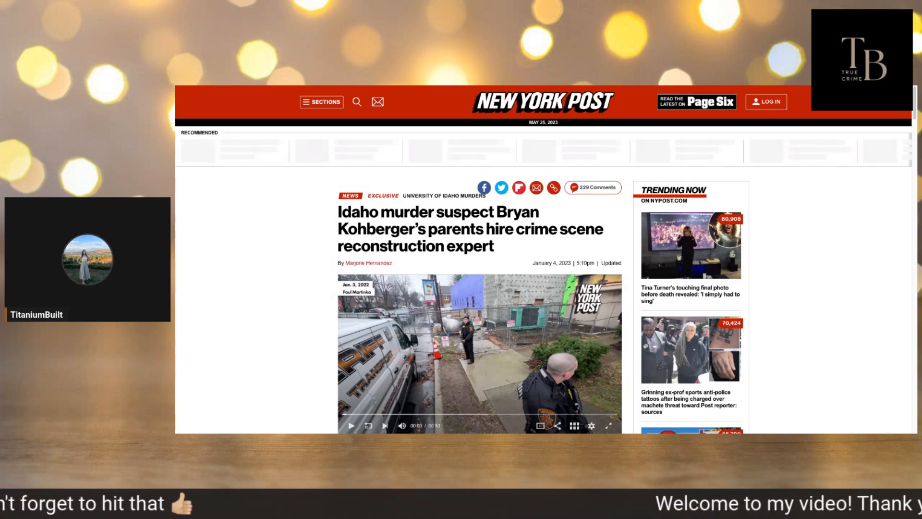
scroll(479, 288, "down", 3)
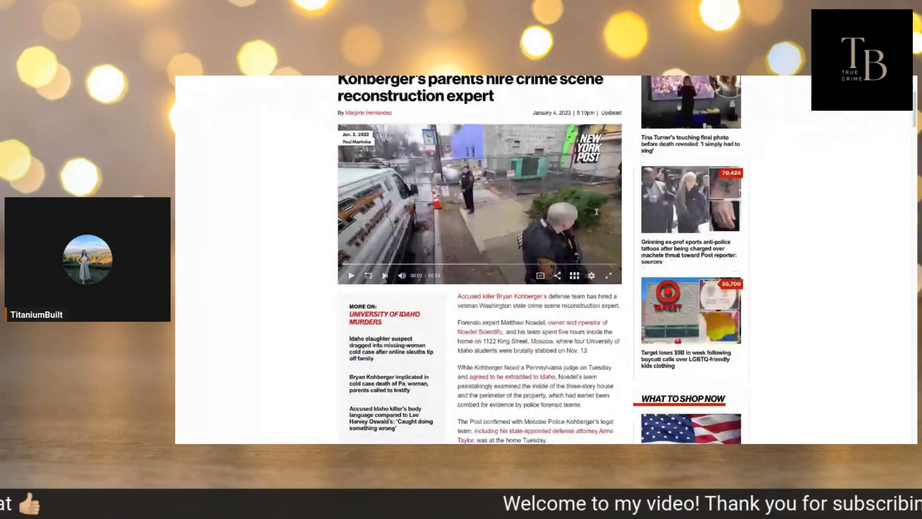
scroll(596, 214, "down", 1)
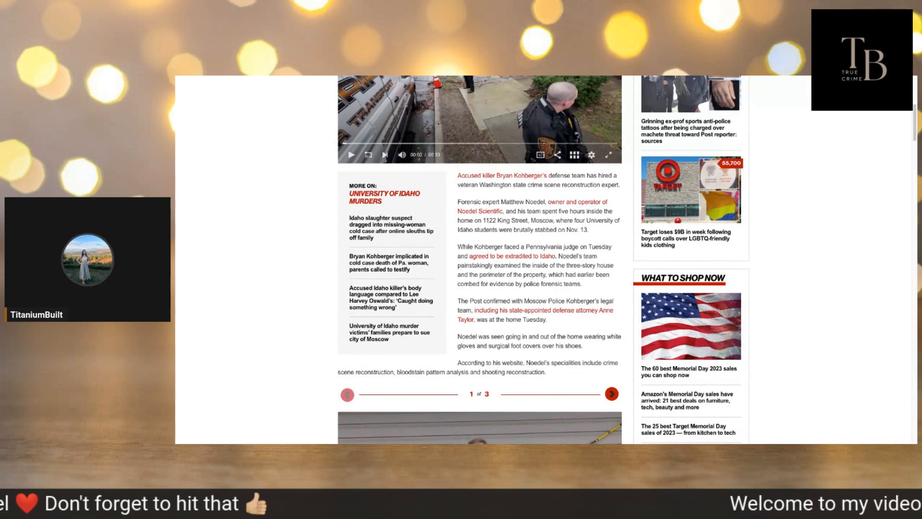
scroll(620, 226, "up", 10)
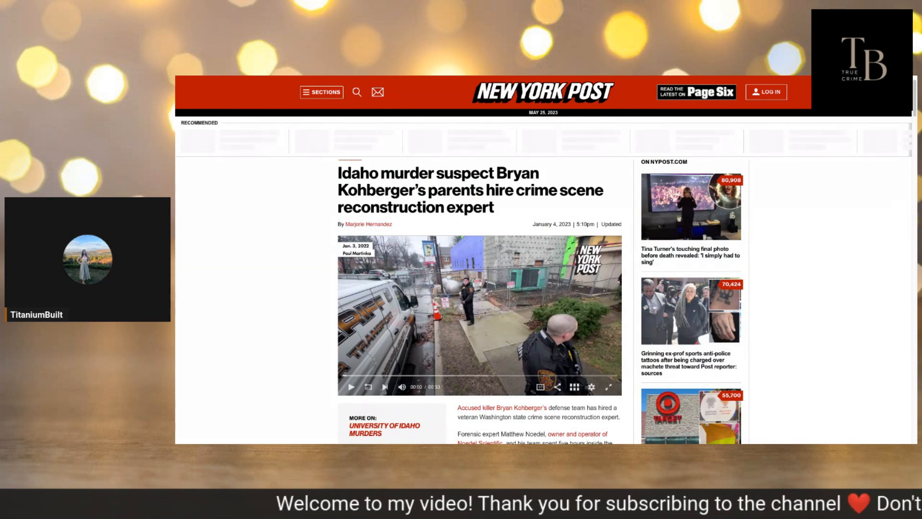
scroll(476, 289, "down", 3)
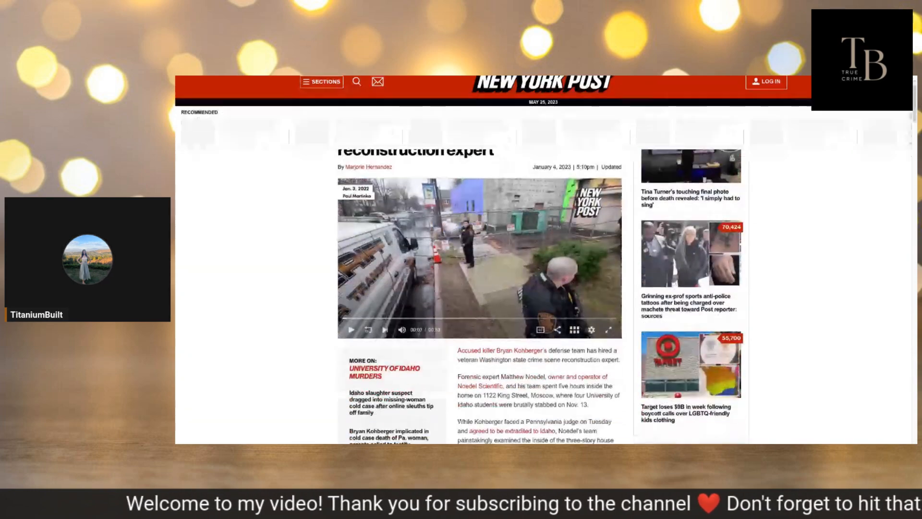
scroll(476, 288, "up", 2)
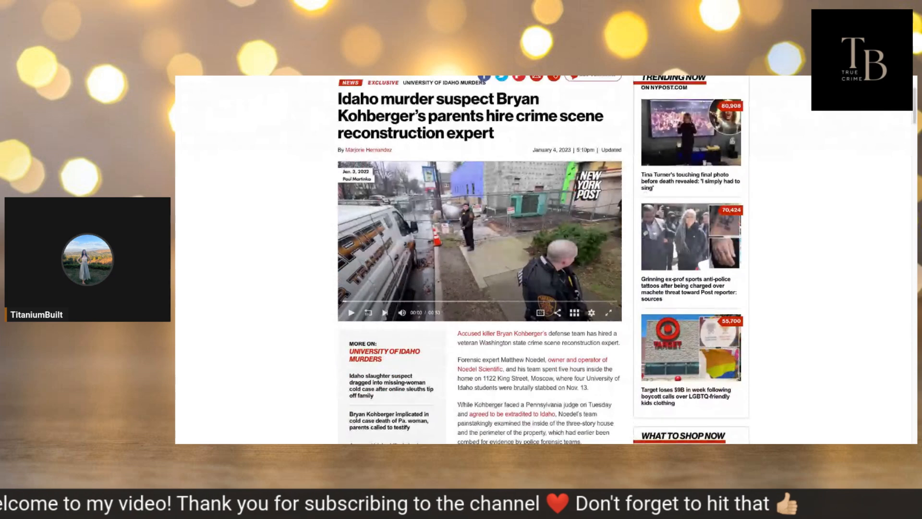
scroll(476, 288, "down", 3)
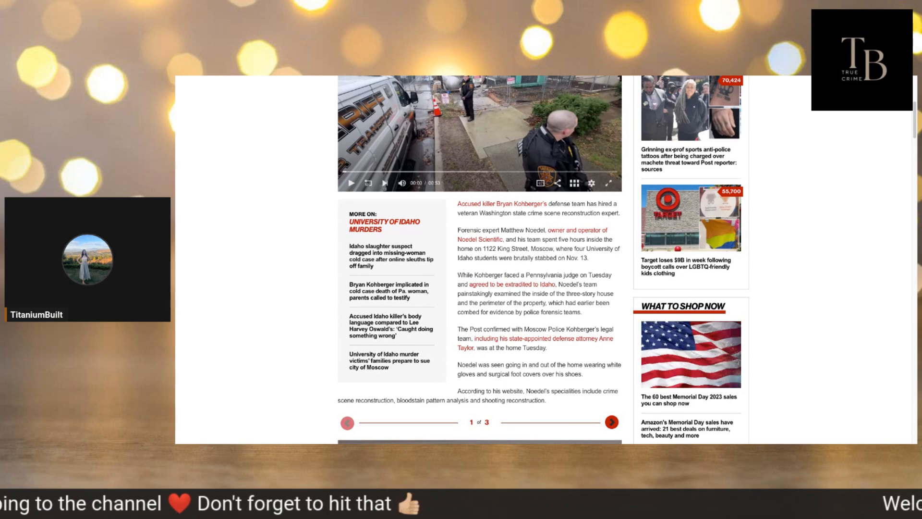
scroll(475, 288, "down", 1)
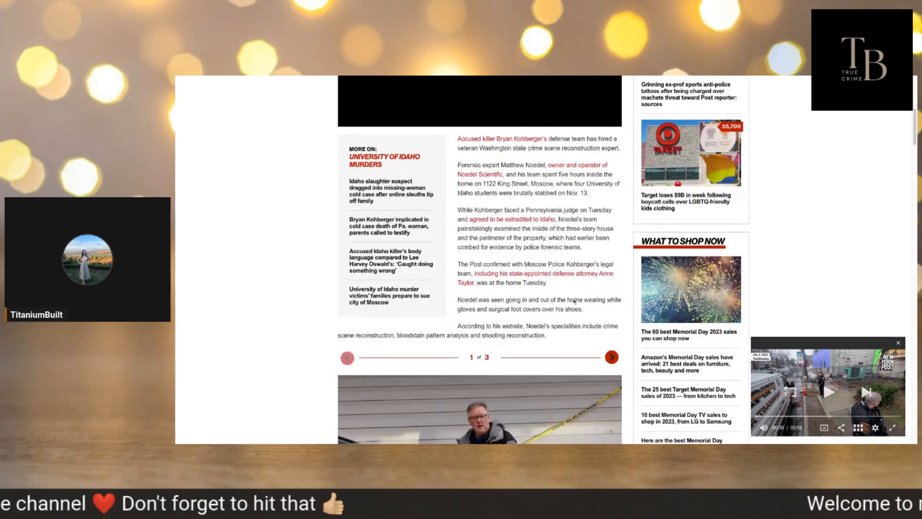
scroll(575, 300, "down", 3)
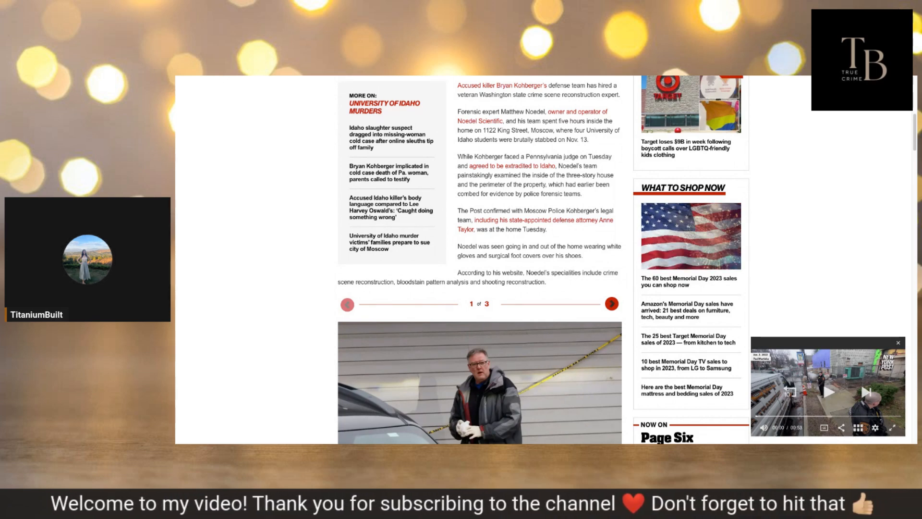
scroll(475, 260, "down", 1)
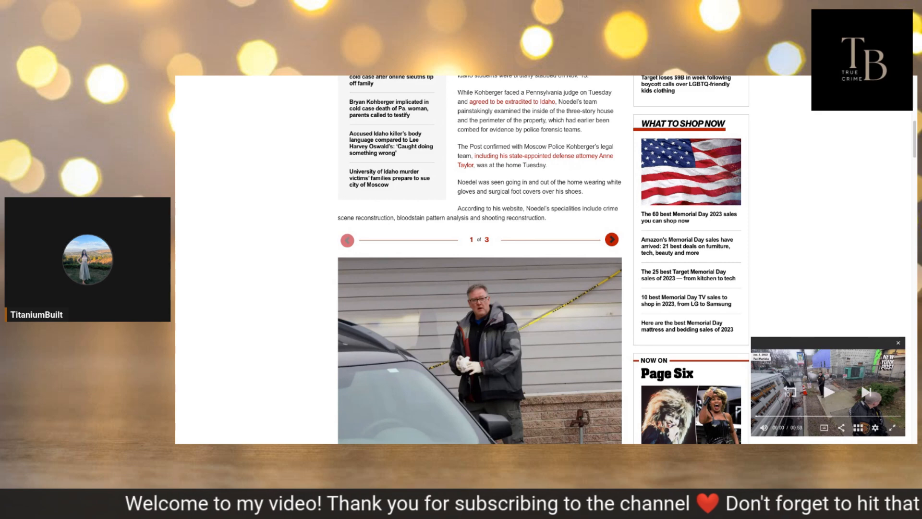
scroll(479, 260, "down", 1)
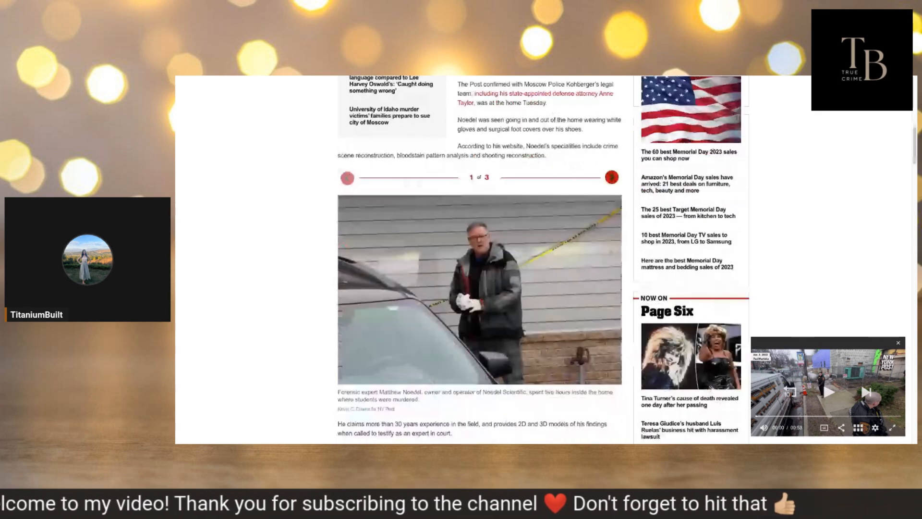
Advance the gallery to the next photo of Kohberger escorted by officers.
left_click(612, 177)
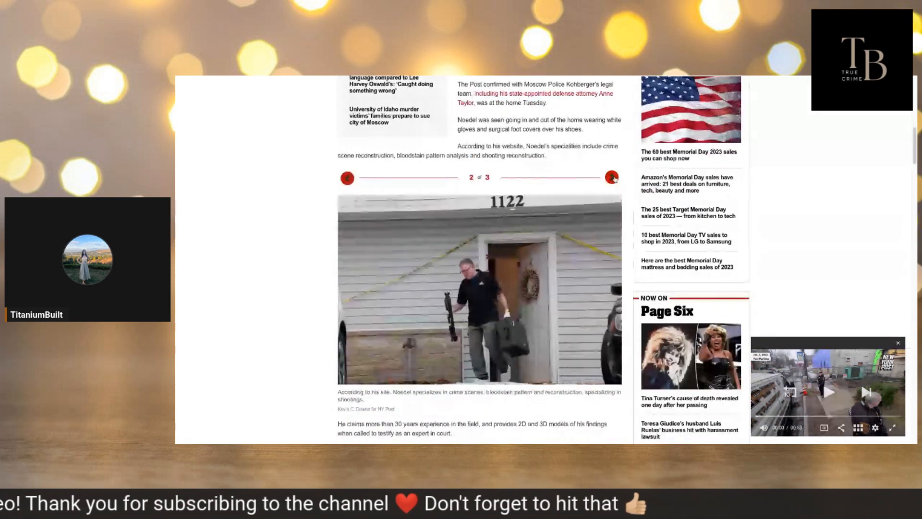
scroll(561, 279, "down", 1)
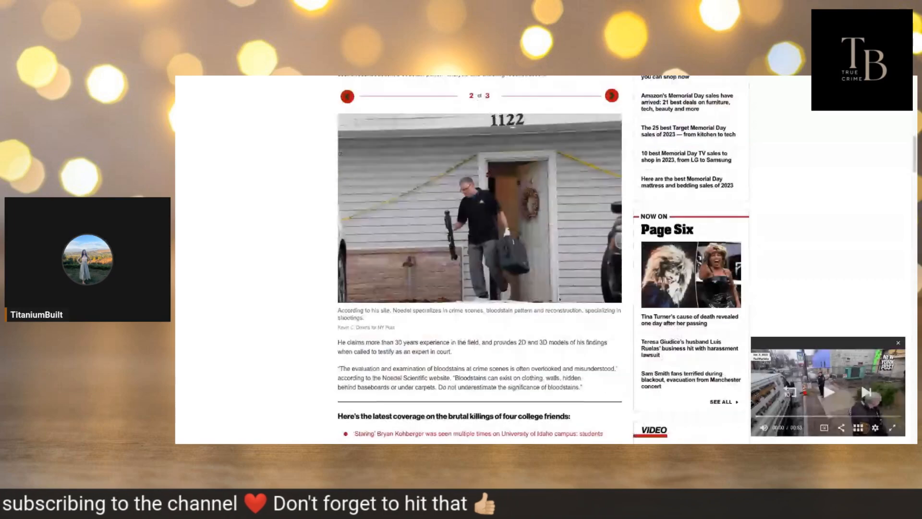
scroll(533, 336, "down", 1)
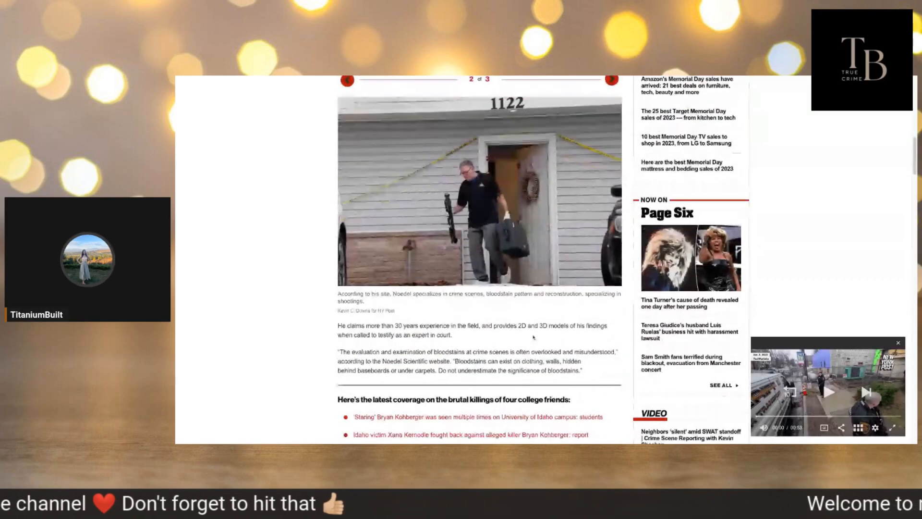
scroll(534, 337, "down", 1)
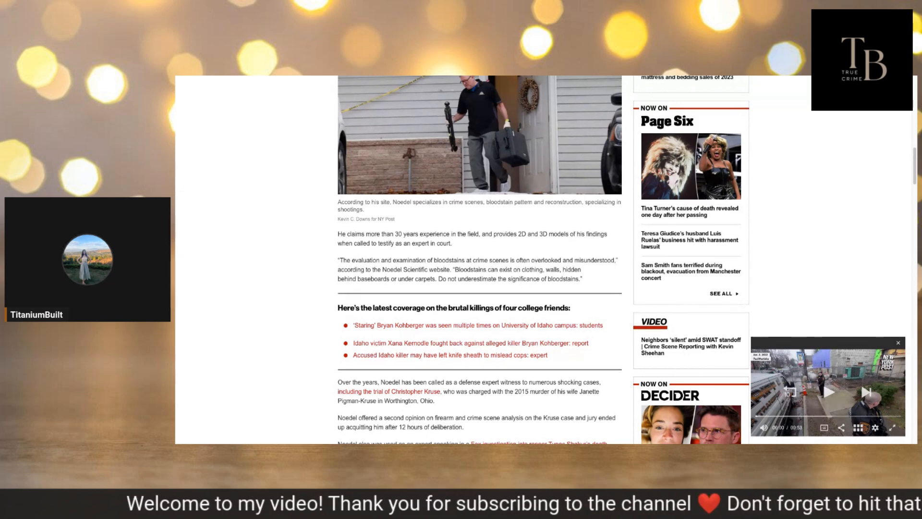
scroll(479, 259, "down", 2)
scroll(479, 260, "down", 2)
scroll(479, 259, "down", 2)
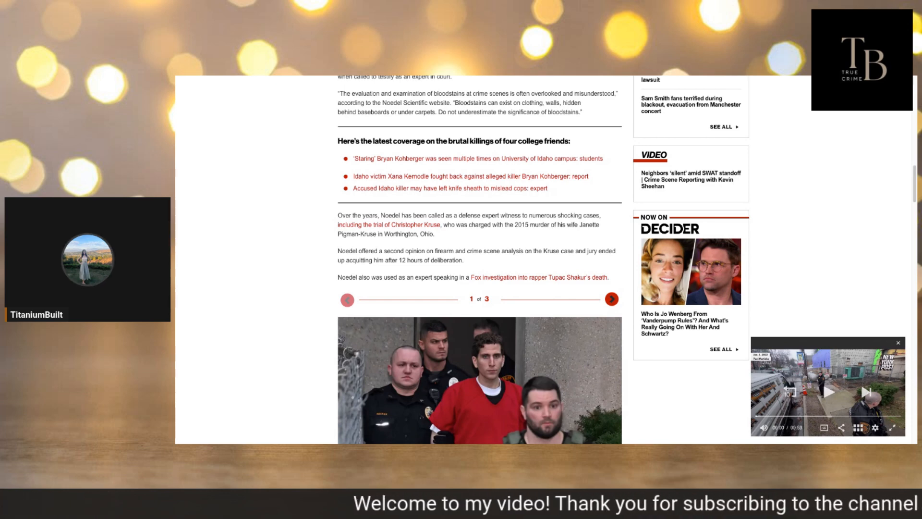
scroll(479, 260, "down", 3)
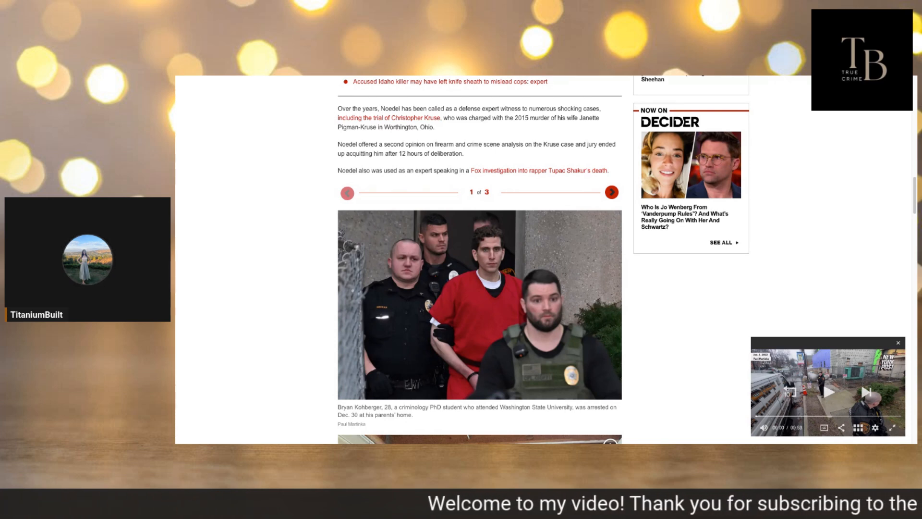
scroll(479, 289, "down", 3)
scroll(480, 289, "down", 8)
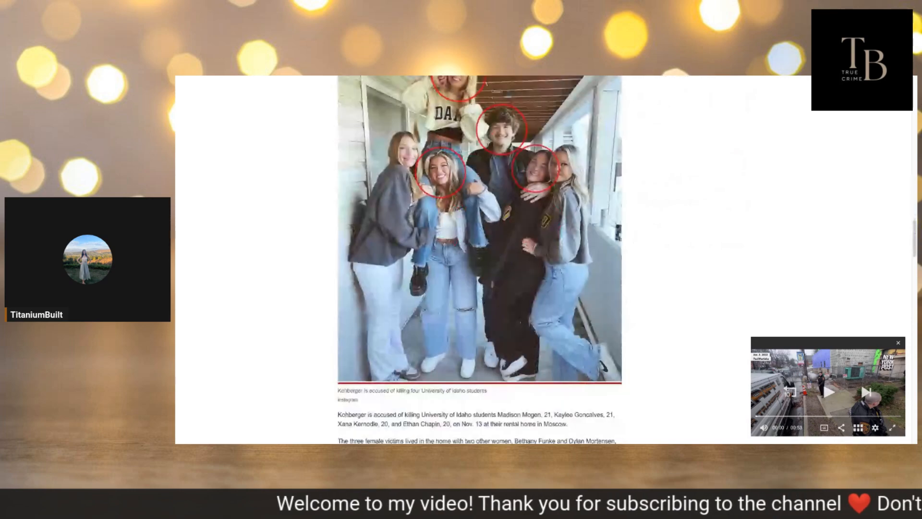
scroll(479, 289, "down", 4)
scroll(479, 288, "down", 2)
scroll(480, 288, "down", 2)
scroll(479, 288, "down", 2)
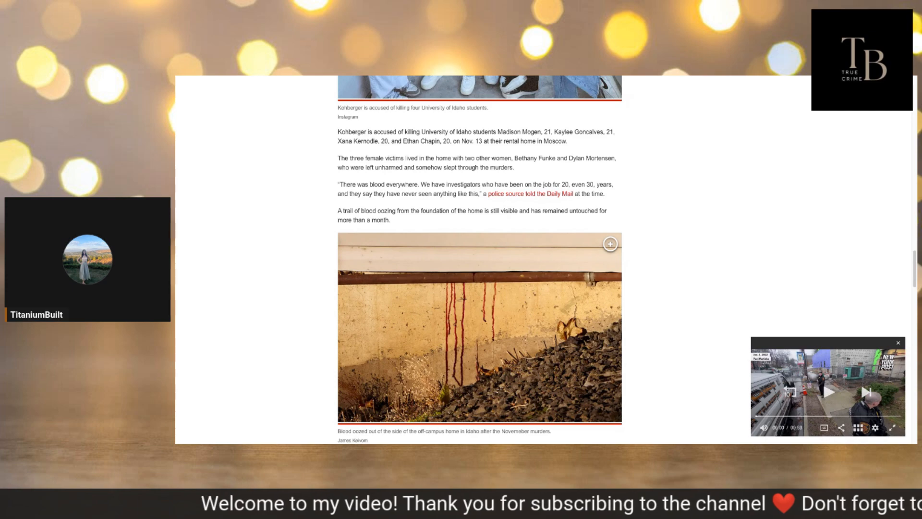
scroll(479, 288, "down", 1)
scroll(480, 289, "down", 2)
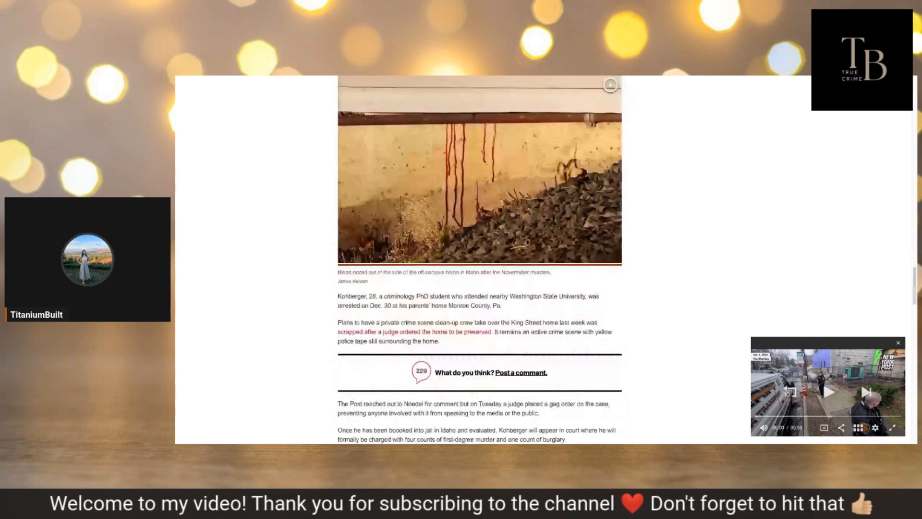
scroll(480, 289, "down", 1)
scroll(480, 288, "down", 1)
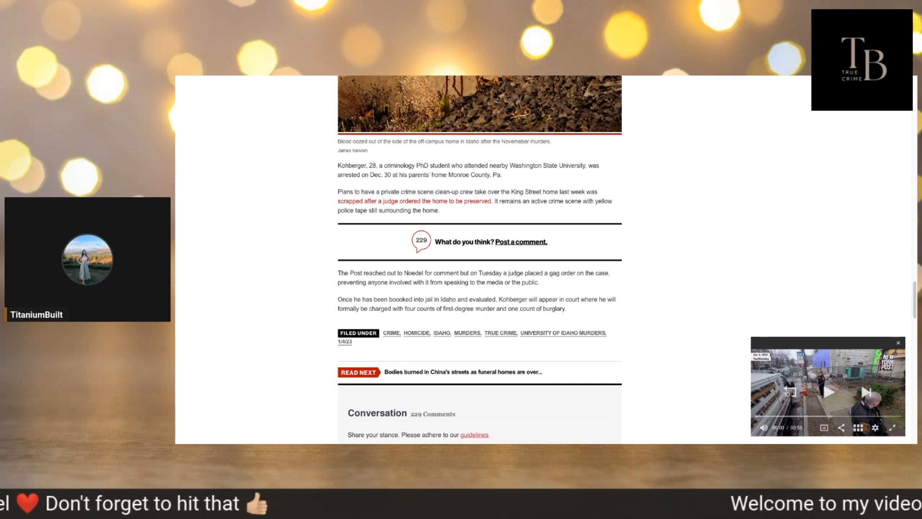
scroll(573, 267, "down", 1)
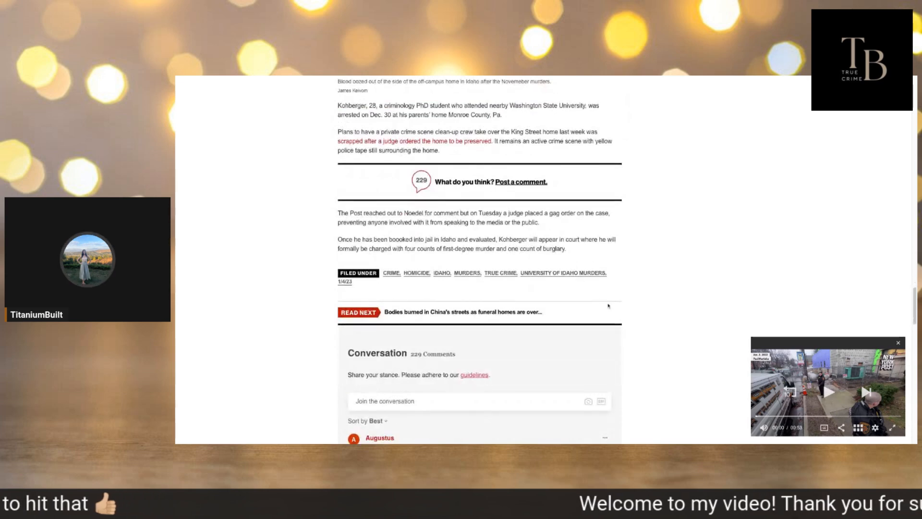